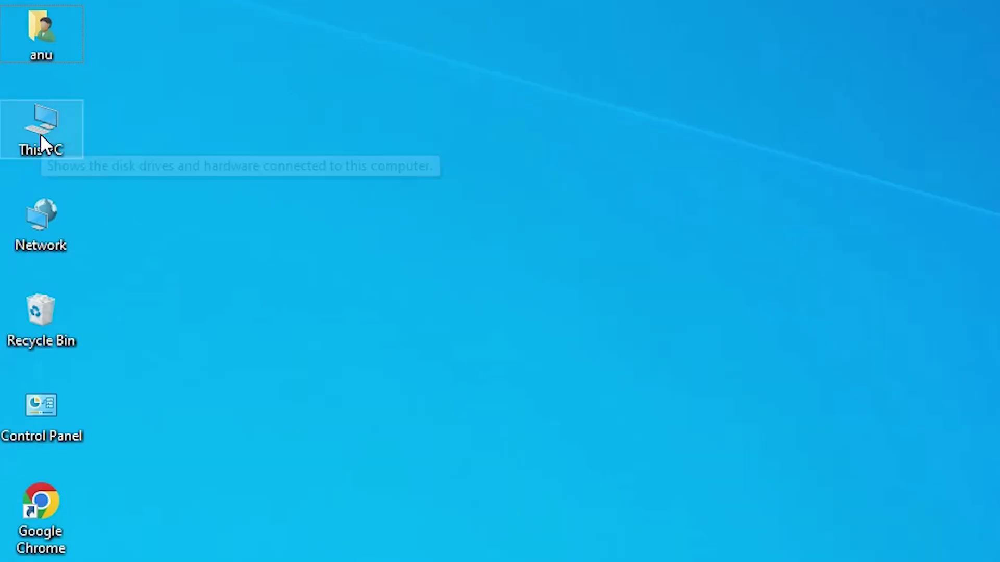
Check the PC's system properties, then close the system information window
{"action": "right_click", "coordinate": [51, 143]}
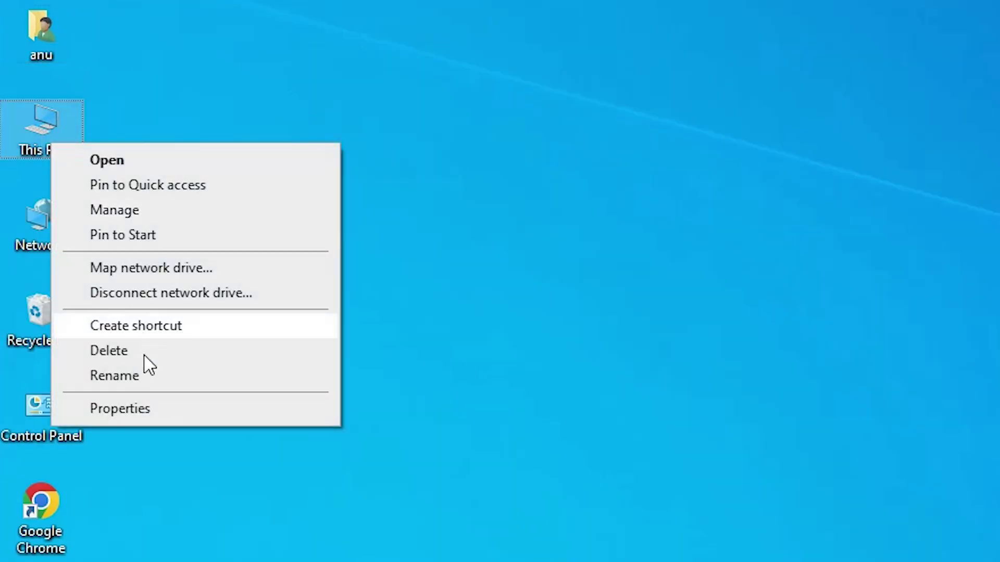
{"action": "left_click", "coordinate": [134, 409]}
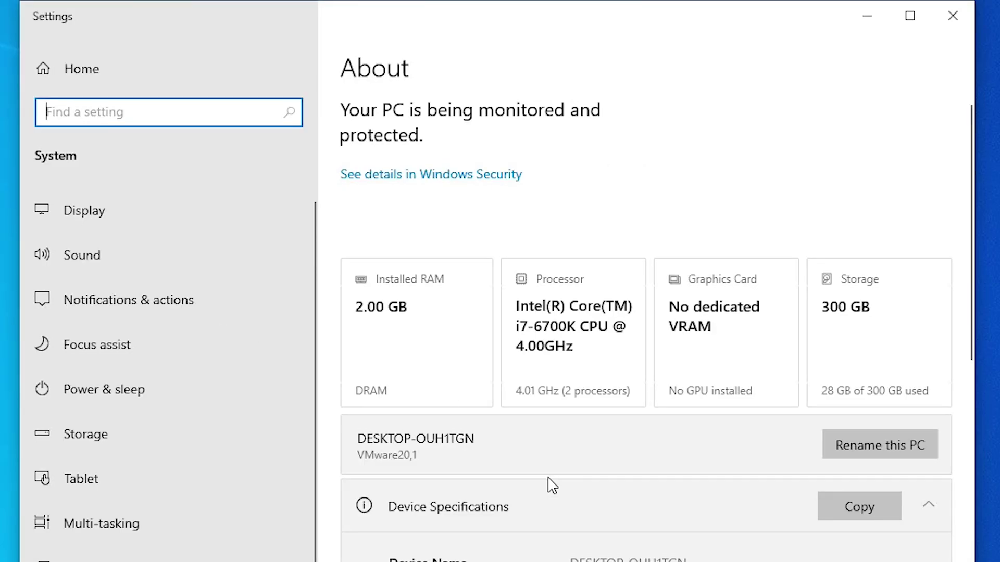
{"action": "scroll", "coordinate": [549, 485], "scroll_direction": "down", "scroll_amount": 10}
{"action": "scroll", "coordinate": [560, 354], "scroll_direction": "up", "scroll_amount": 3}
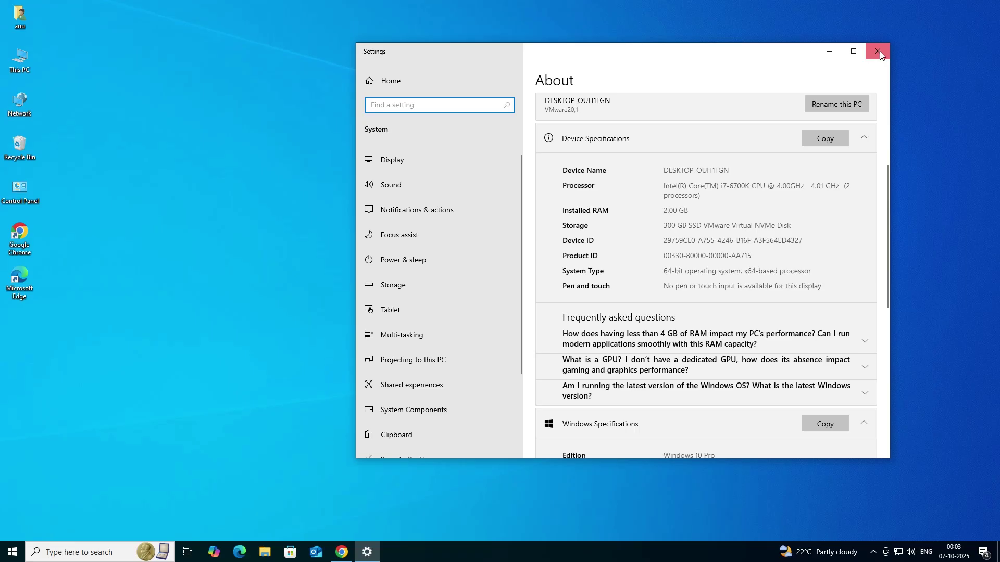
{"action": "left_click", "coordinate": [880, 52]}
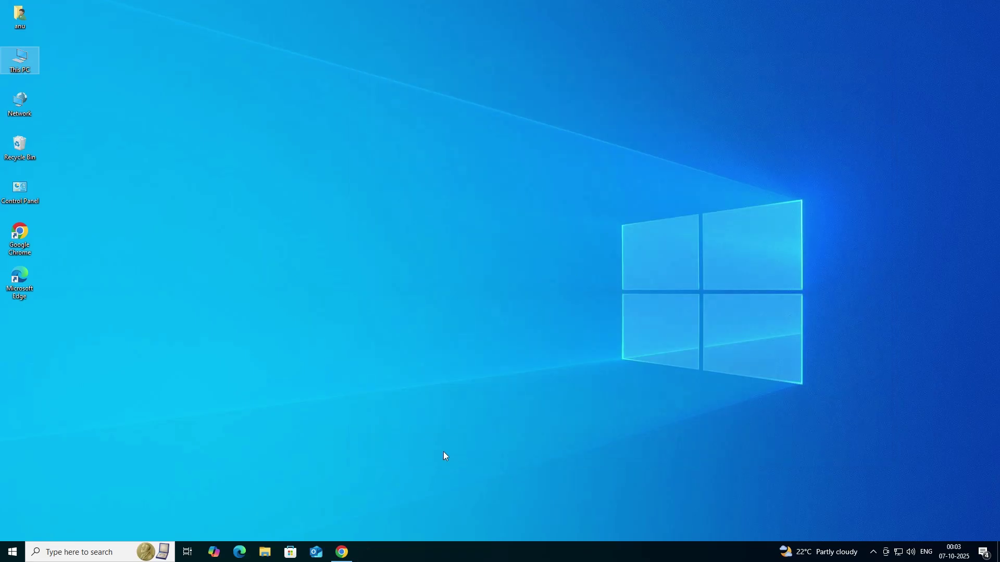
Rerun the 'Canon G3020 Printer driver download' search and open the PIXMA G3020 support result in a new tab
{"action": "left_click", "coordinate": [342, 551]}
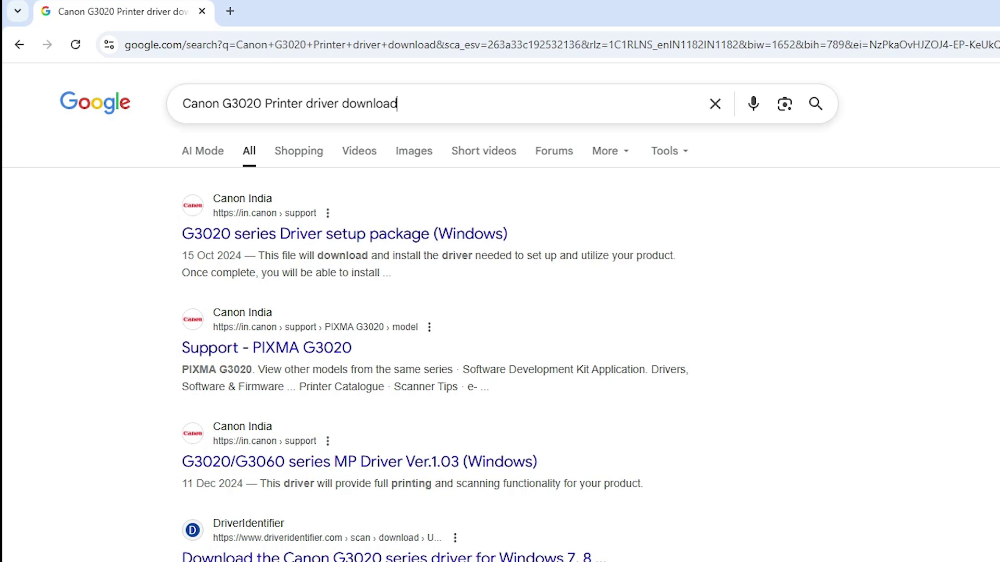
{"action": "key", "text": "Return"}
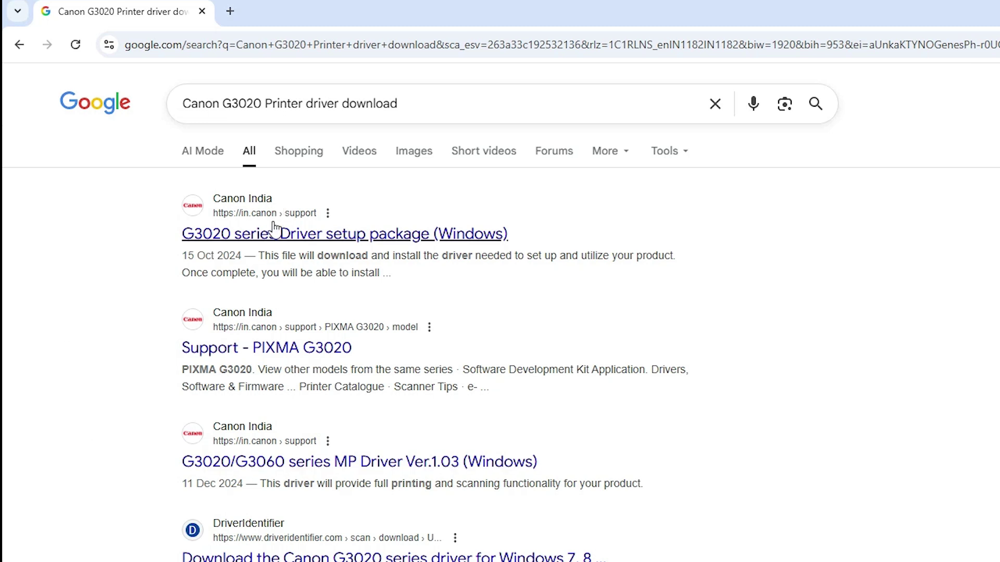
{"action": "right_click", "coordinate": [255, 351]}
{"action": "left_click", "coordinate": [266, 364]}
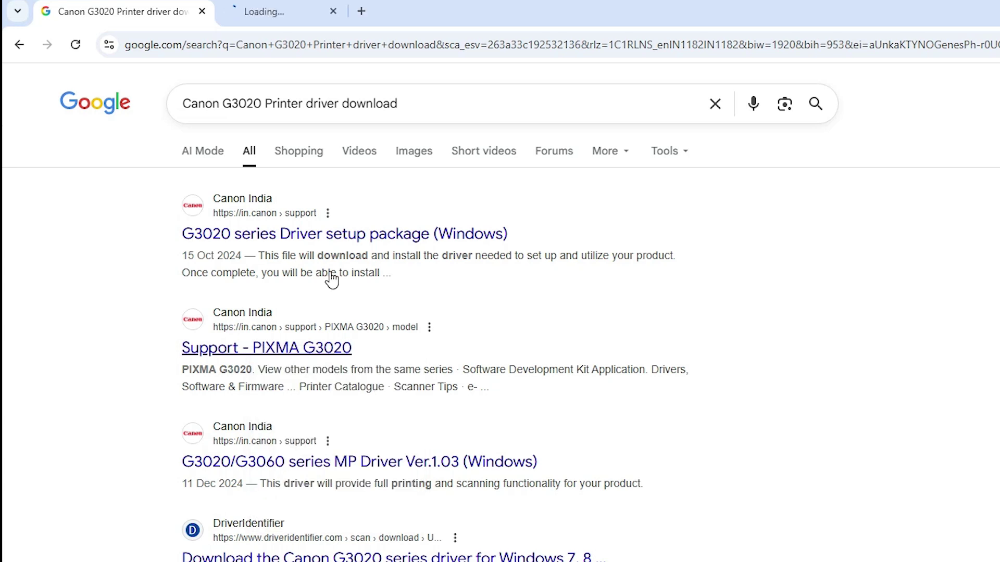
On the PIXMA G3020 support page, keep Windows 10 (x64) as the operating system
{"action": "left_click", "coordinate": [308, 4]}
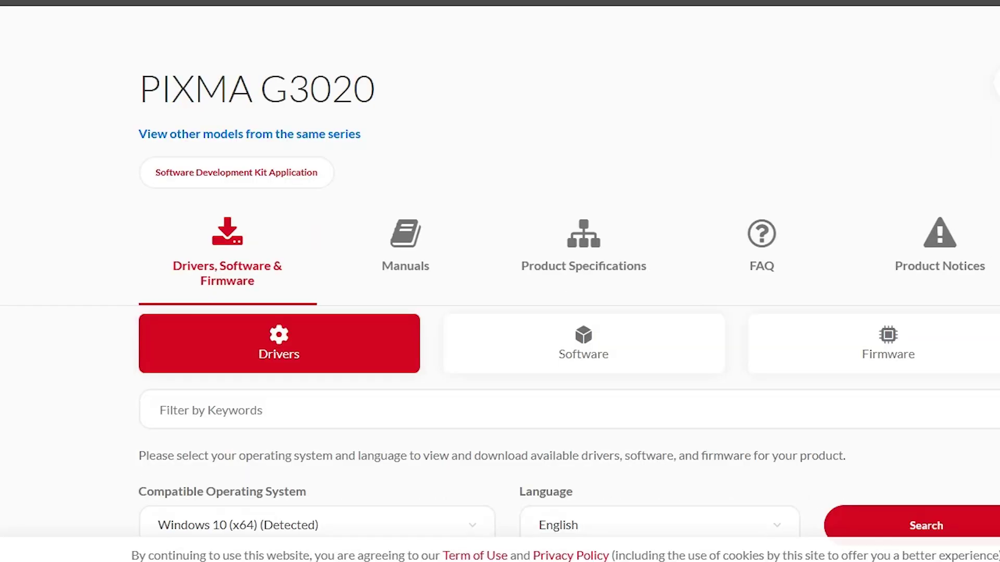
{"action": "left_click_drag", "start_coordinate": [138, 90], "coordinate": [395, 92]}
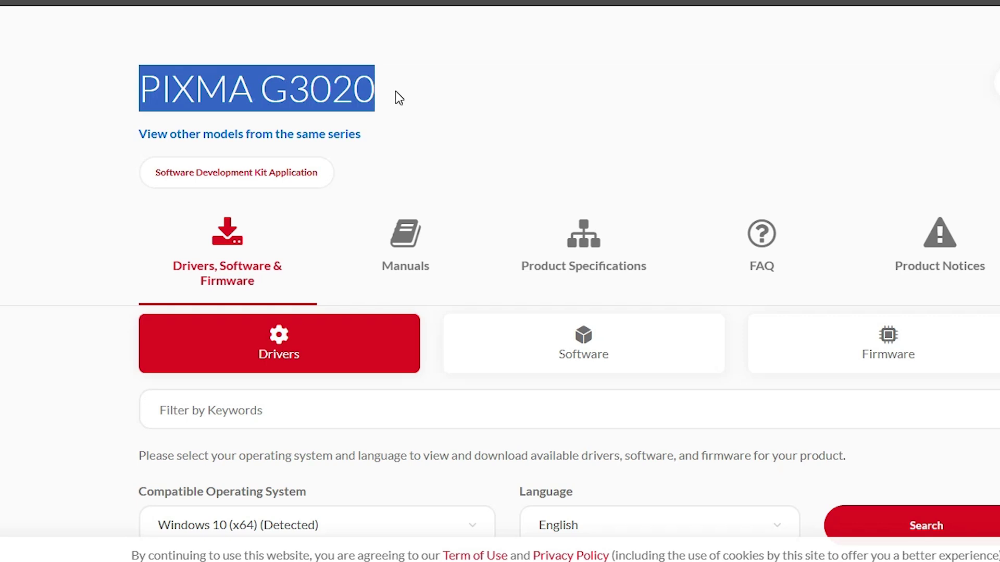
{"action": "scroll", "coordinate": [395, 96], "scroll_direction": "down", "scroll_amount": 5}
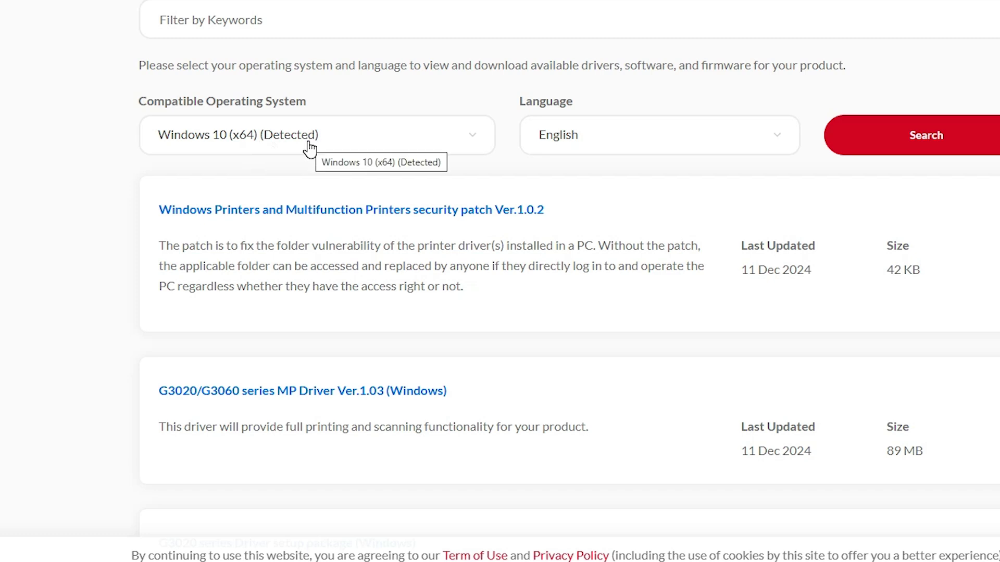
{"action": "left_click", "coordinate": [228, 149]}
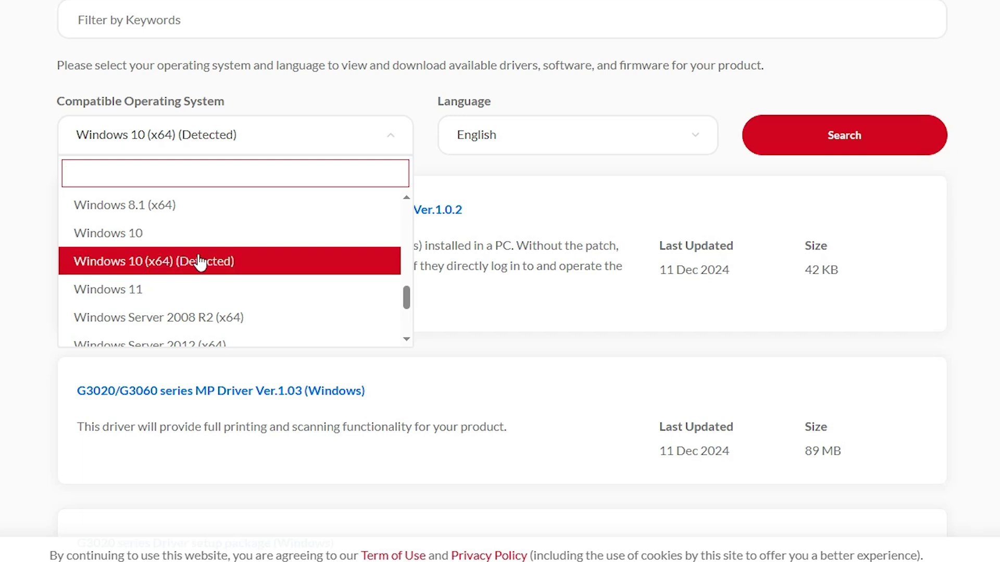
{"action": "left_click", "coordinate": [226, 272]}
Download the G3020/G3060 series MP Driver Ver.1.03
{"action": "scroll", "coordinate": [852, 263], "scroll_direction": "down", "scroll_amount": 1}
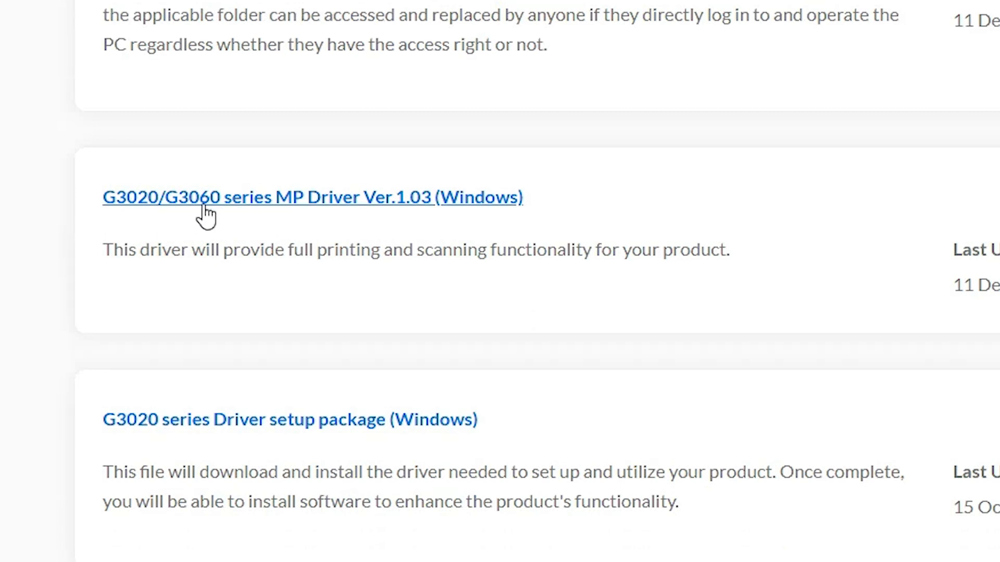
{"action": "left_click", "coordinate": [439, 206]}
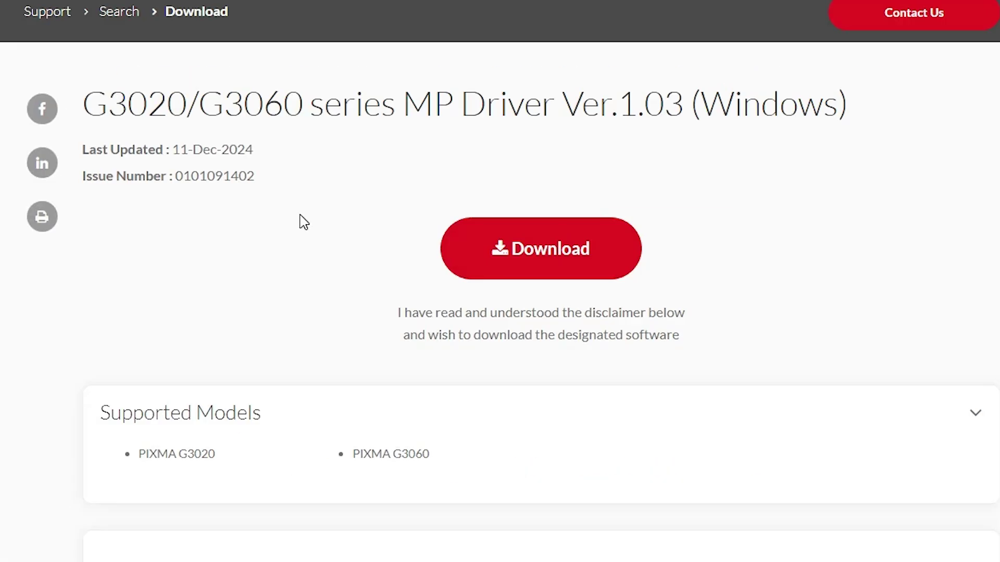
{"action": "left_click", "coordinate": [508, 252]}
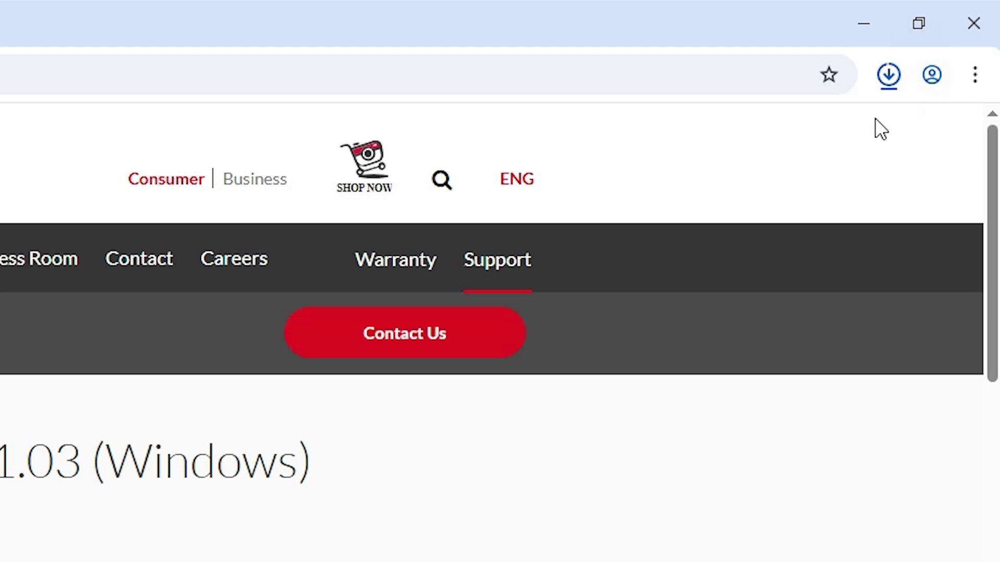
Move the downloaded md__-win-g3020_g3060-1_03-ea34_2 driver file from the Downloads folder onto the desktop
{"action": "left_click", "coordinate": [888, 78]}
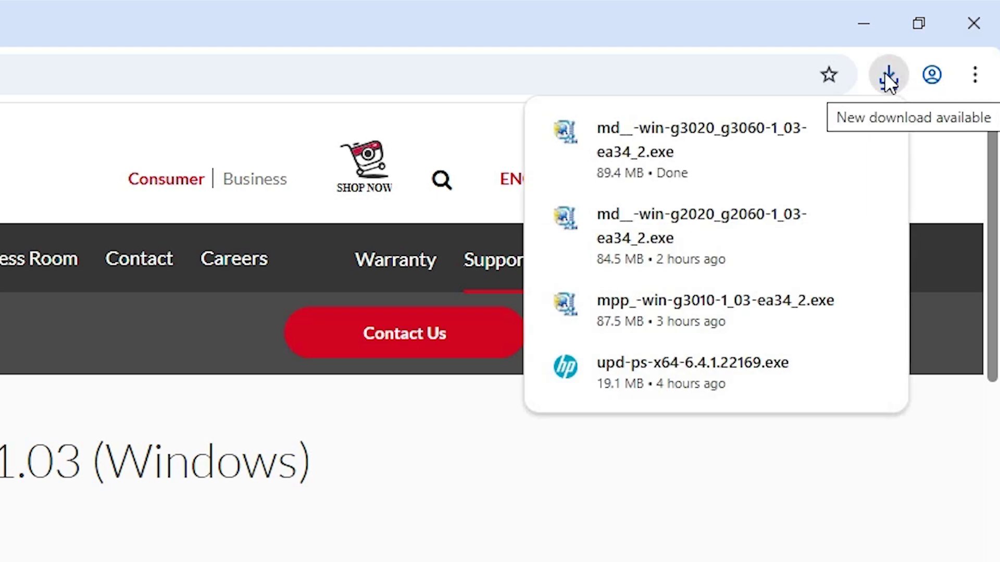
{"action": "left_click", "coordinate": [825, 133]}
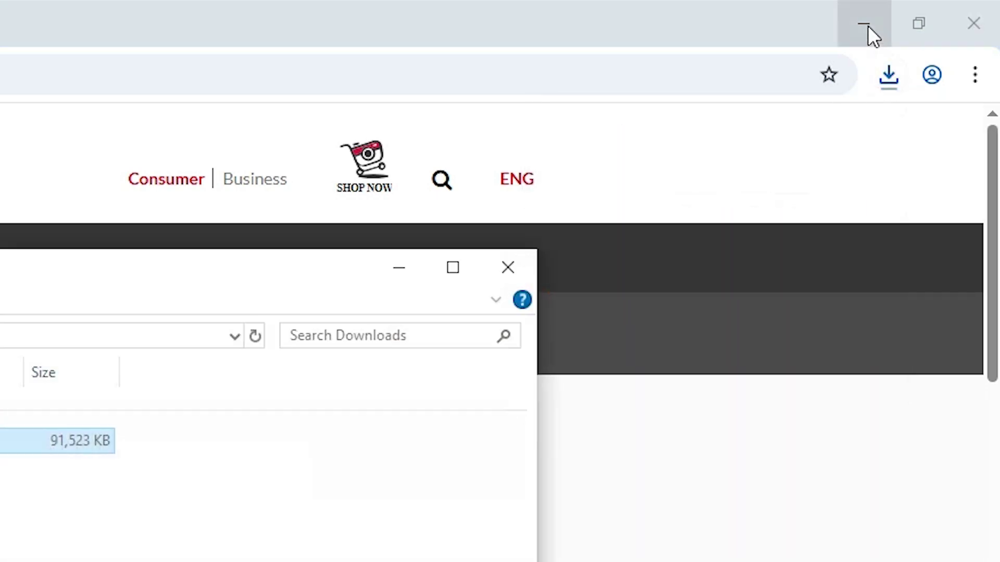
{"action": "left_click", "coordinate": [867, 24]}
{"action": "left_click_drag", "start_coordinate": [596, 161], "coordinate": [282, 246]}
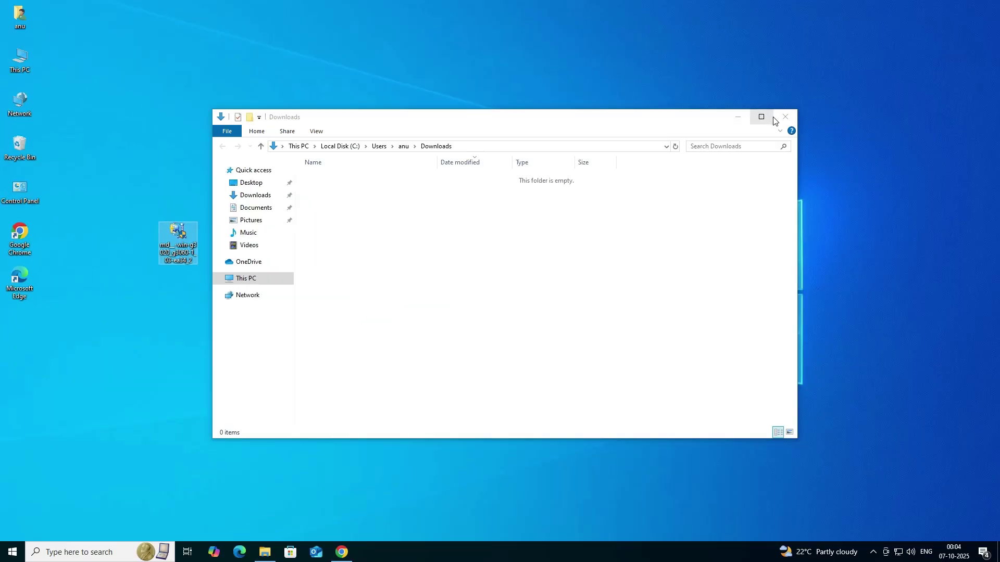
{"action": "left_click", "coordinate": [999, 24]}
{"action": "left_click_drag", "start_coordinate": [375, 136], "coordinate": [297, 221]}
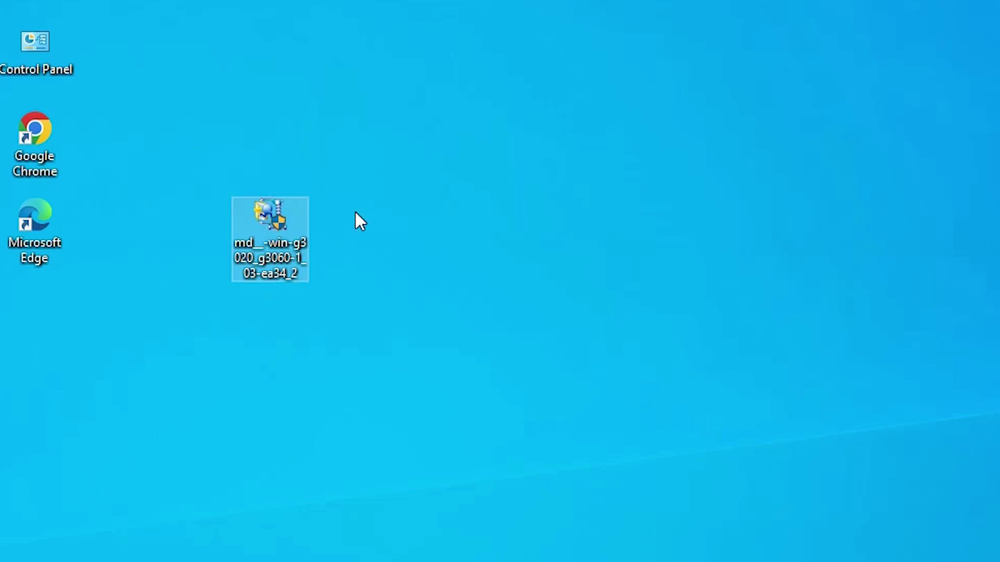
Extract the installer with WinRAR's default settings and open the resulting driver folder on the desktop
{"action": "right_click", "coordinate": [274, 247]}
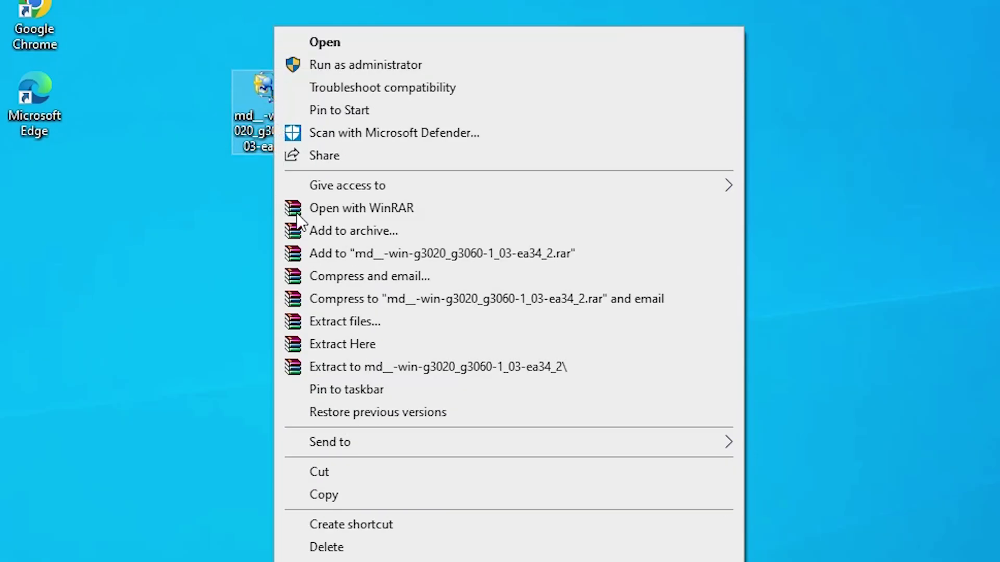
{"action": "left_click", "coordinate": [312, 321]}
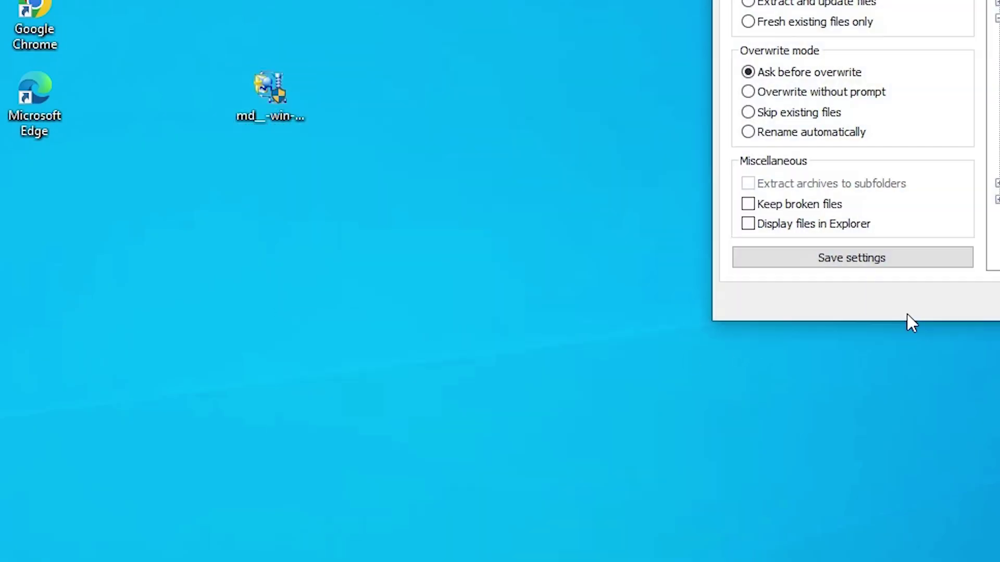
{"action": "left_click", "coordinate": [555, 497]}
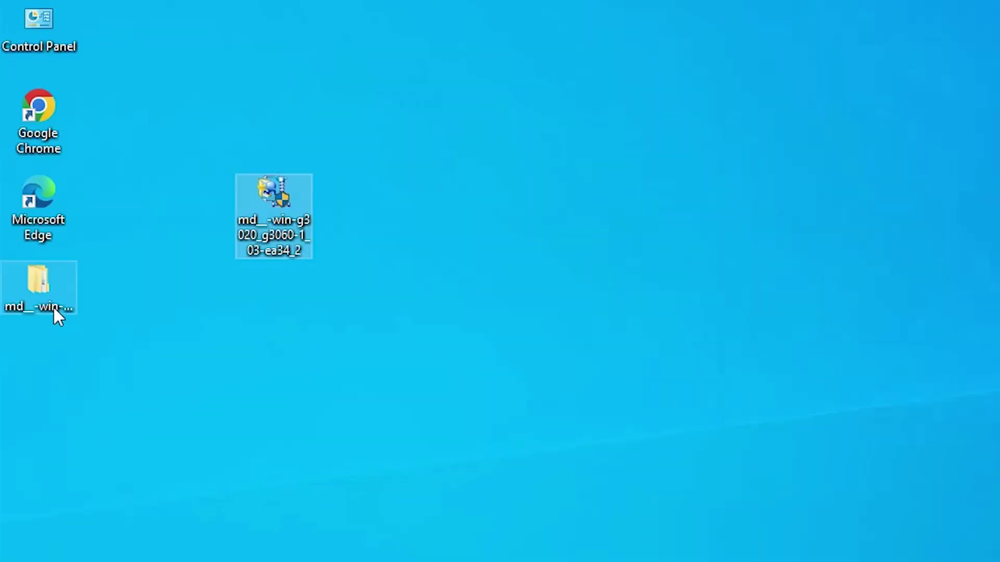
{"action": "left_click_drag", "start_coordinate": [54, 308], "coordinate": [236, 284]}
{"action": "double_click", "coordinate": [205, 282]}
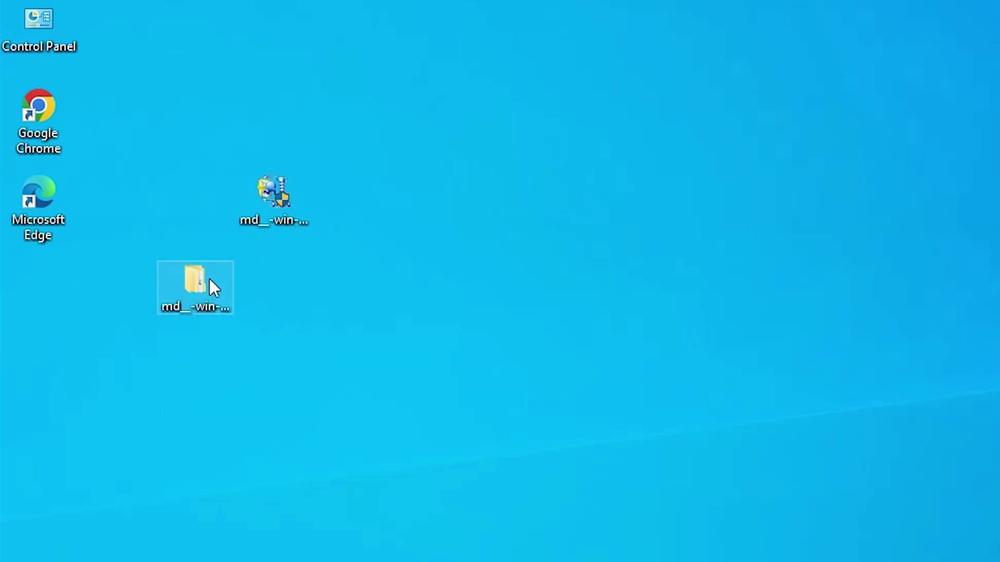
{"action": "double_click", "coordinate": [362, 158]}
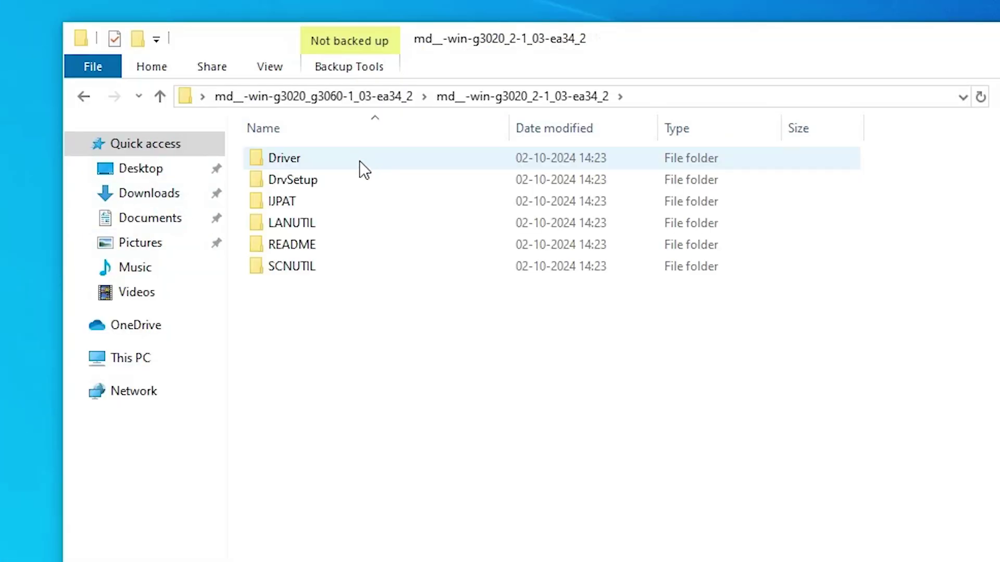
{"action": "double_click", "coordinate": [360, 162]}
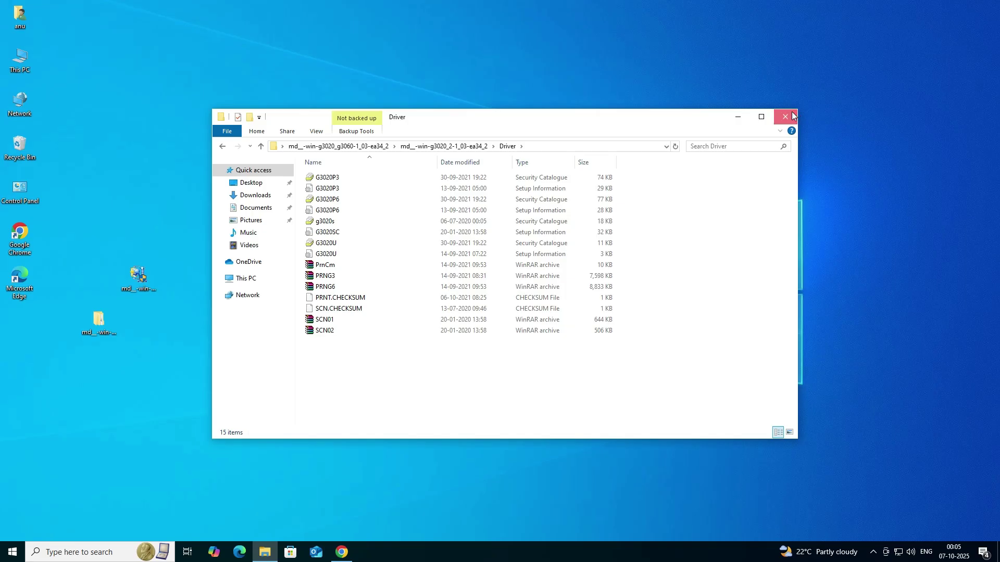
{"action": "key", "text": "alt+F4"}
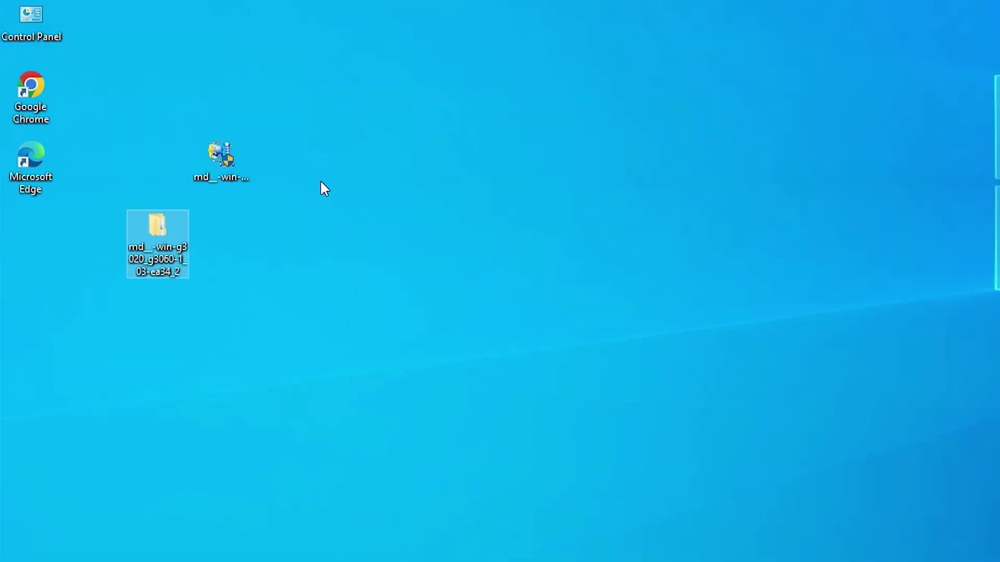
{"action": "left_click_drag", "start_coordinate": [320, 180], "coordinate": [211, 112]}
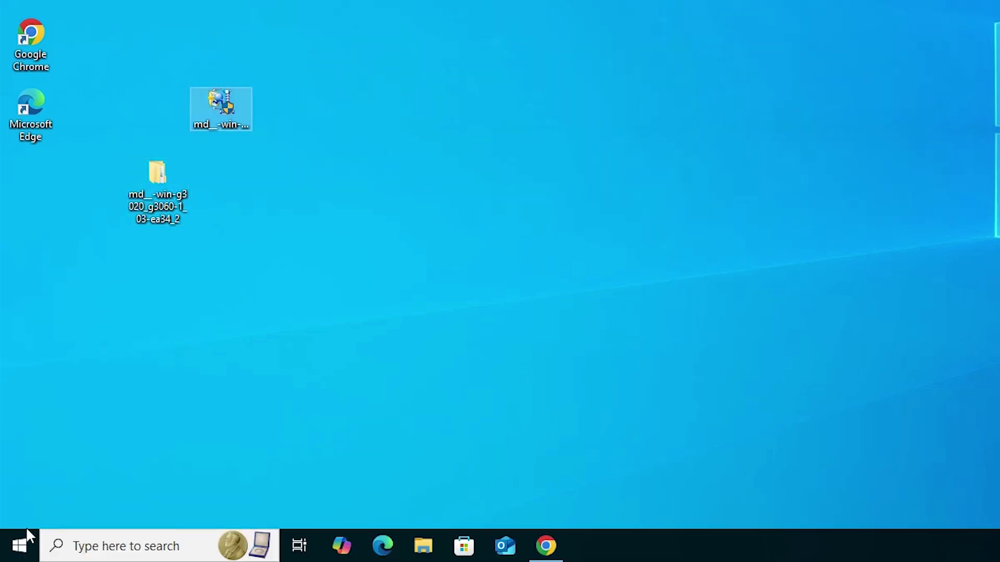
{"action": "left_click", "coordinate": [19, 548]}
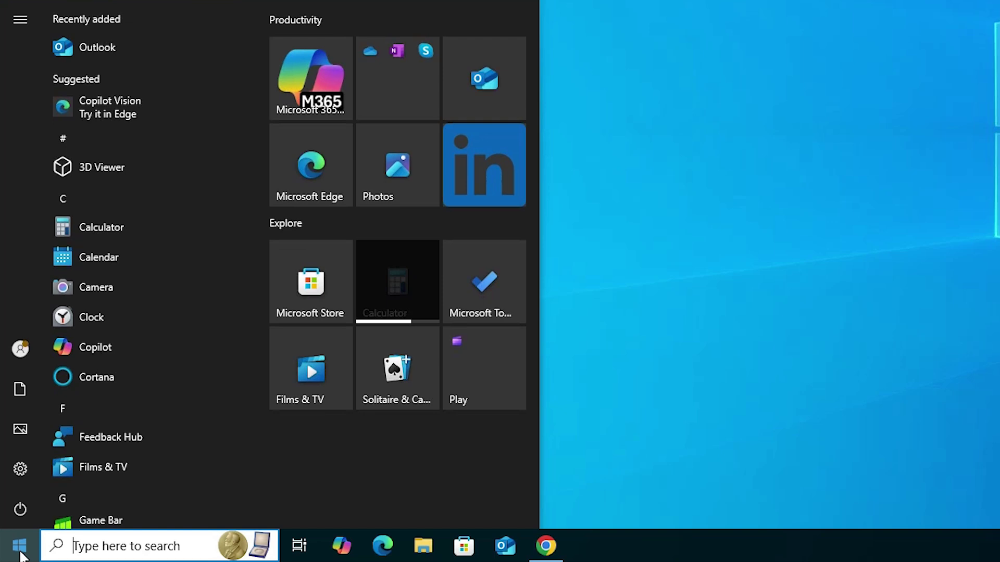
From a 'pr' search, go to Printers & scanners, add a printer, and choose 'The printer that I want isn't listed'
{"action": "type", "text": "pr"}
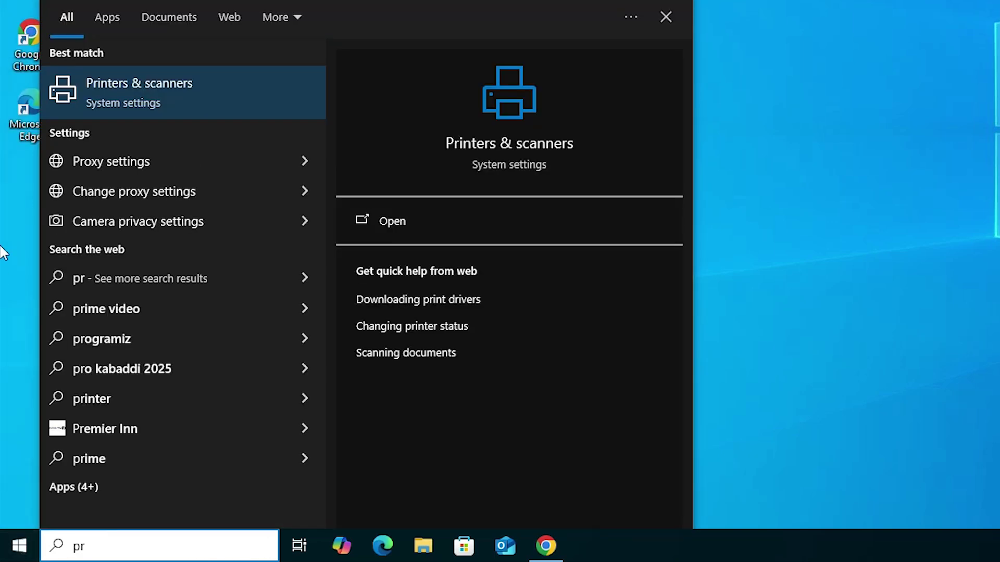
{"action": "left_click", "coordinate": [150, 98]}
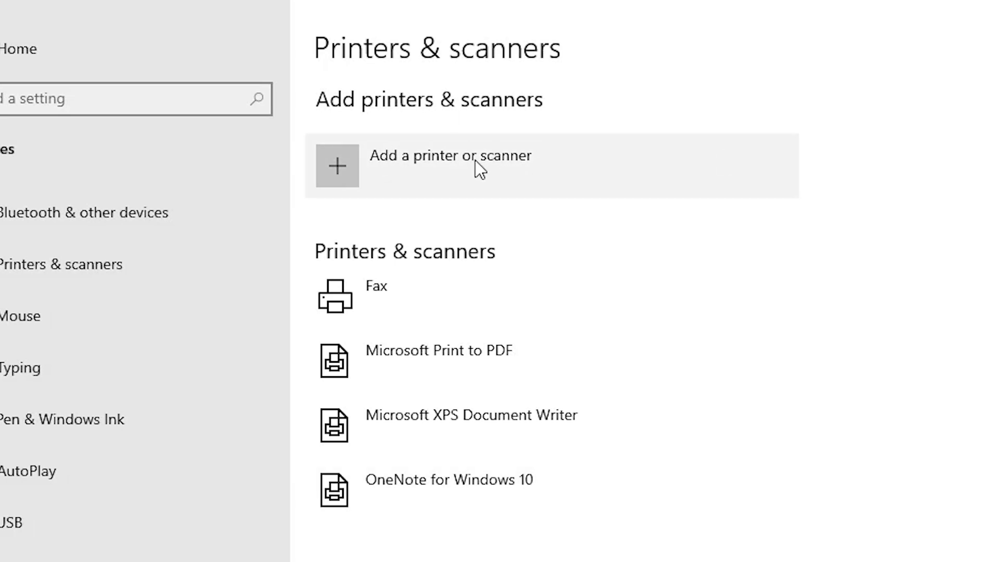
{"action": "left_click", "coordinate": [501, 162]}
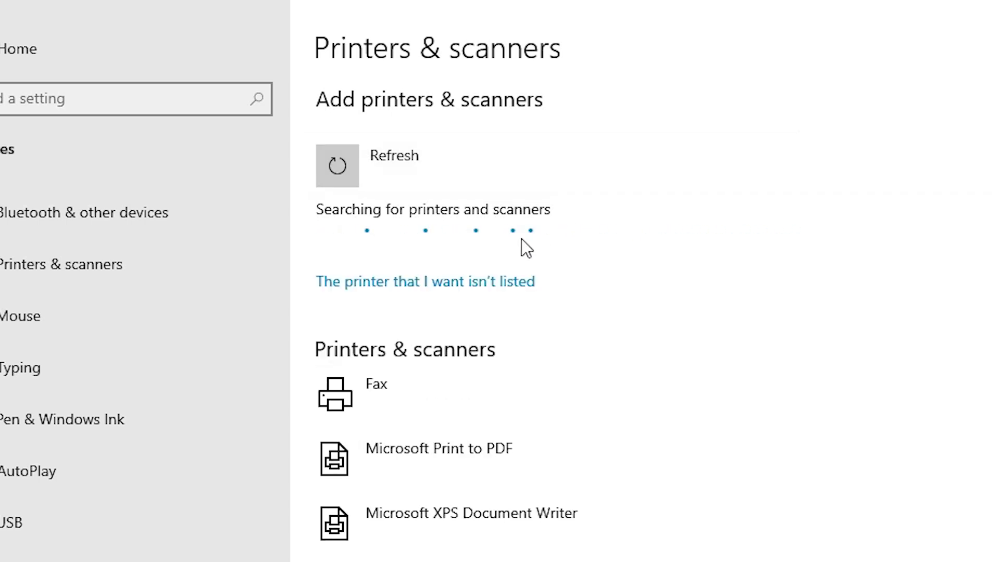
{"action": "left_click", "coordinate": [471, 288]}
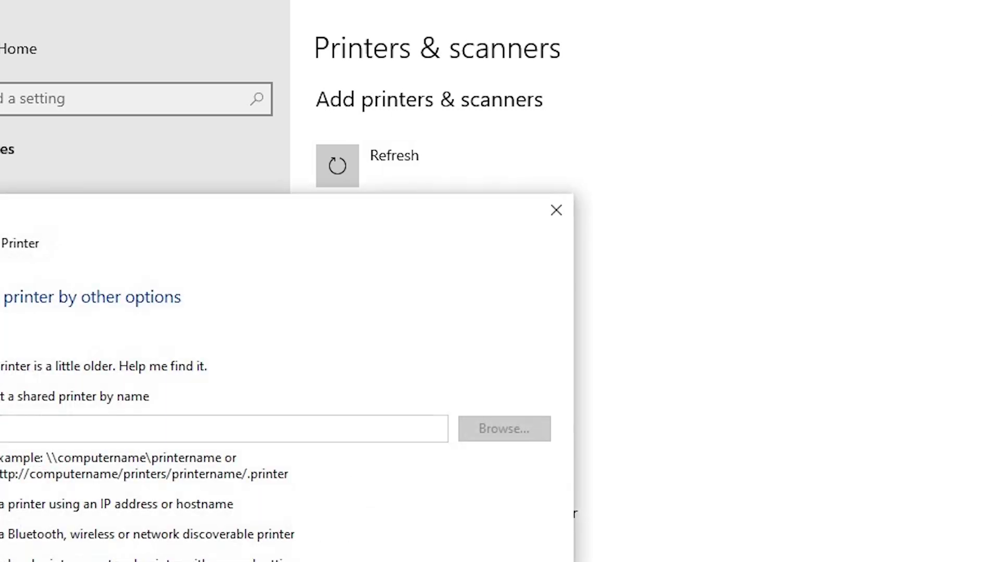
Add a local printer with manual settings using the USB_001 (Local Port) port
{"action": "left_click", "coordinate": [873, 48]}
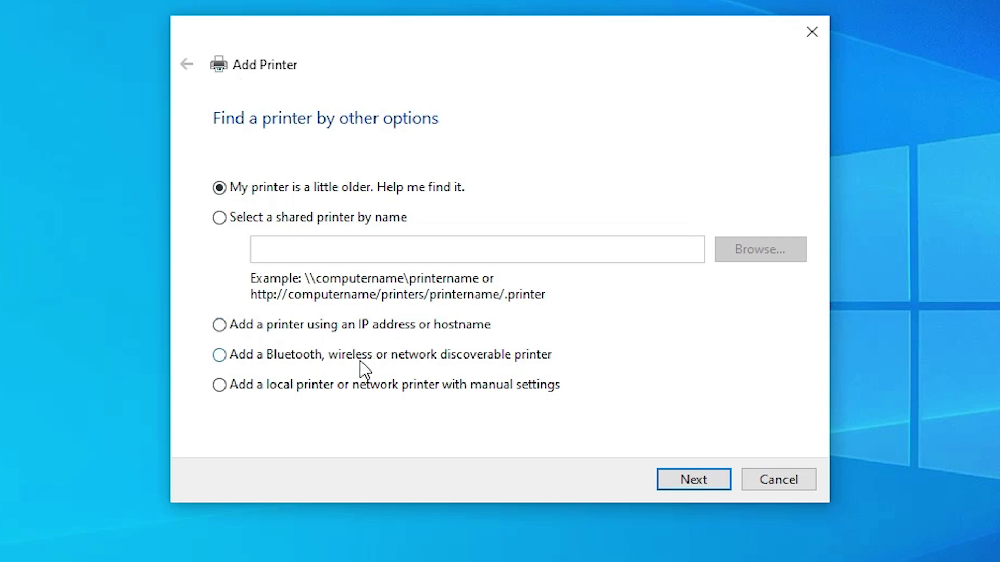
{"action": "left_click", "coordinate": [342, 388]}
{"action": "left_click", "coordinate": [676, 480]}
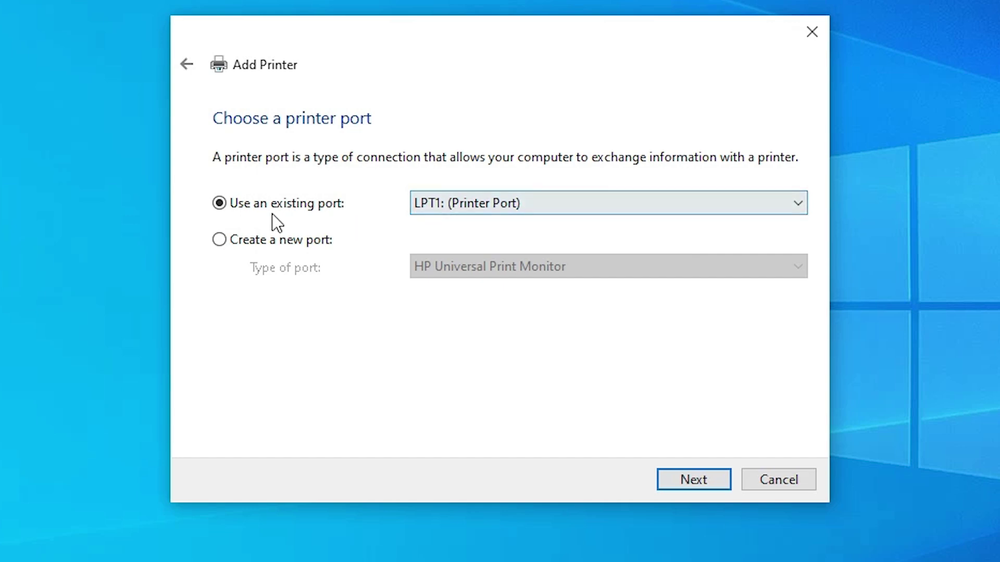
{"action": "left_click", "coordinate": [529, 205]}
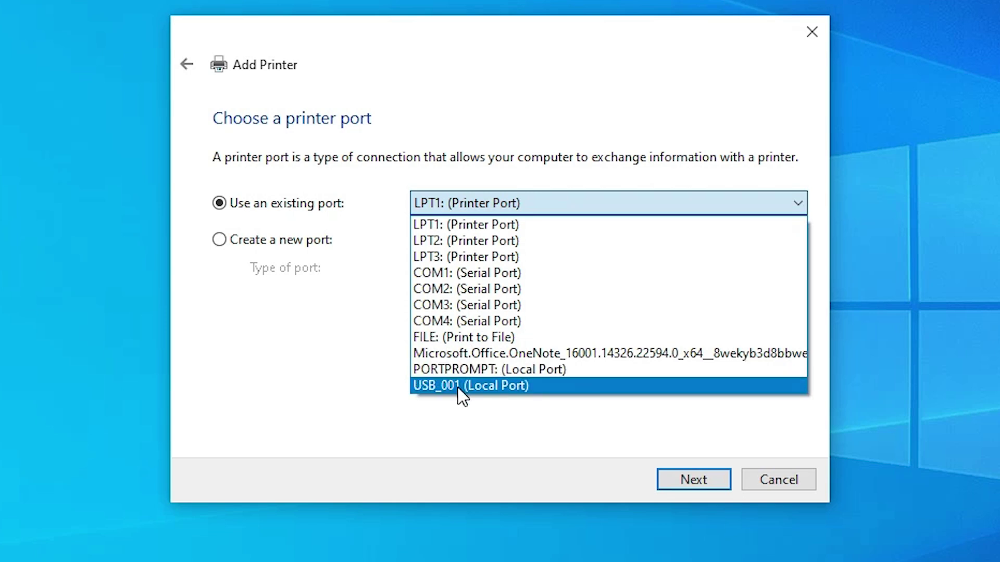
{"action": "left_click", "coordinate": [492, 390]}
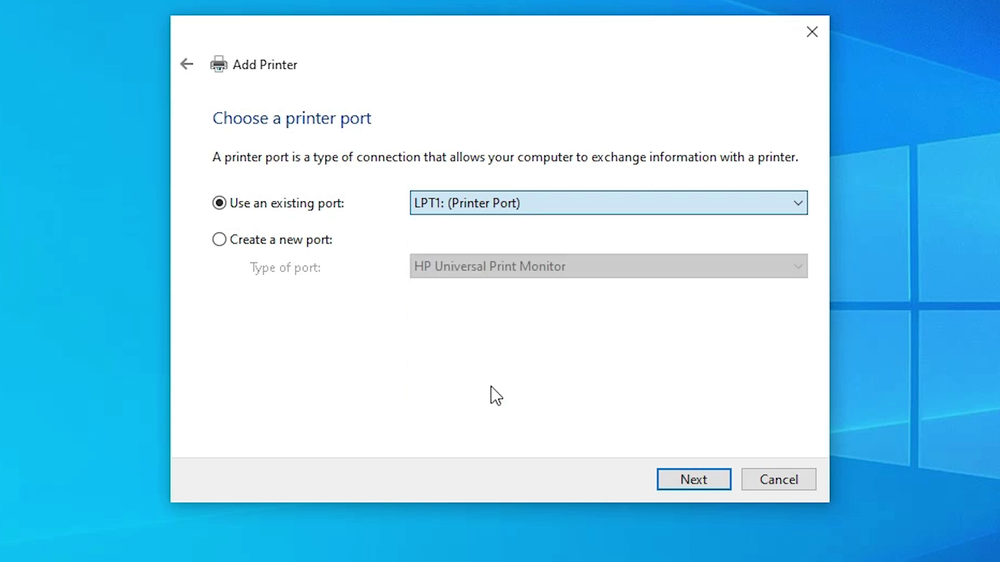
{"action": "left_click", "coordinate": [679, 470]}
Via Have Disk, browse to the desktop driver folder's Driver subfolder and load the G3020P3 setup file
{"action": "left_click", "coordinate": [750, 407]}
{"action": "left_click", "coordinate": [657, 367]}
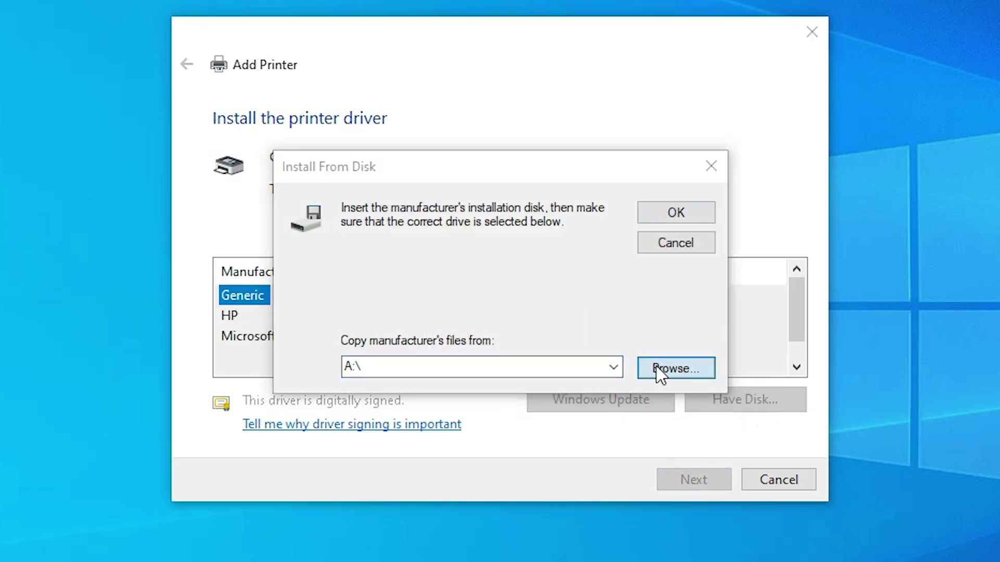
{"action": "left_click", "coordinate": [304, 363]}
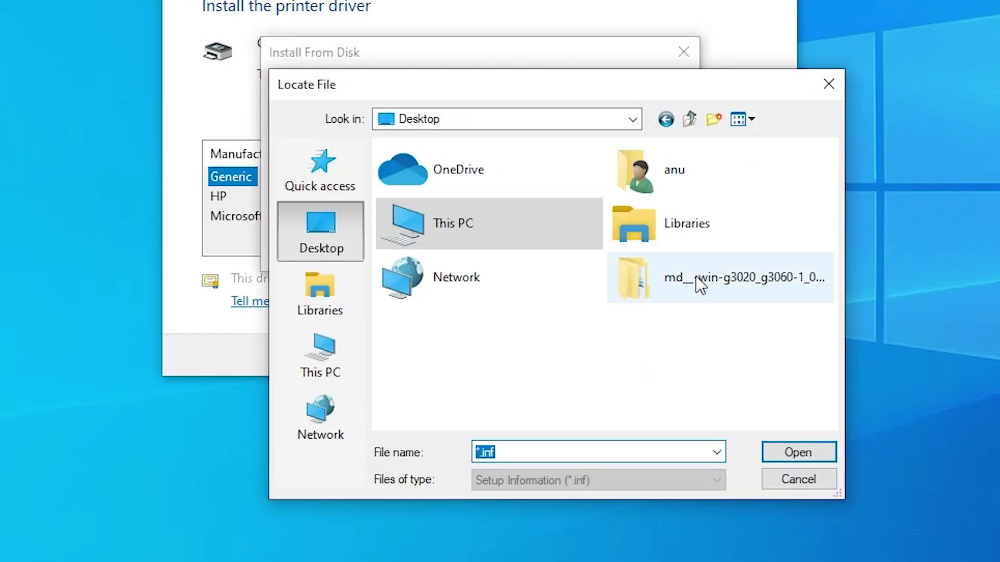
{"action": "double_click", "coordinate": [683, 284]}
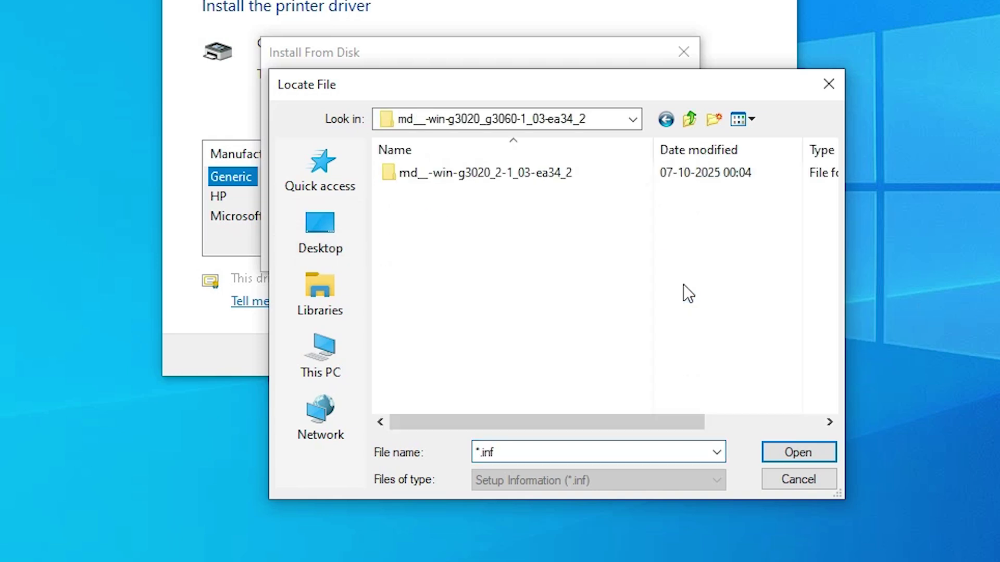
{"action": "double_click", "coordinate": [515, 172]}
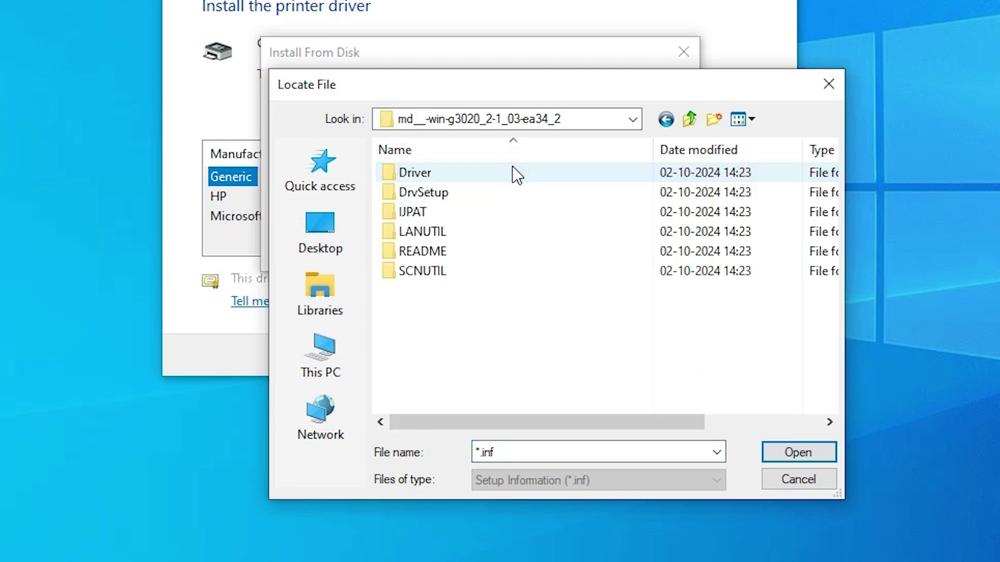
{"action": "double_click", "coordinate": [427, 171]}
{"action": "left_click", "coordinate": [441, 179]}
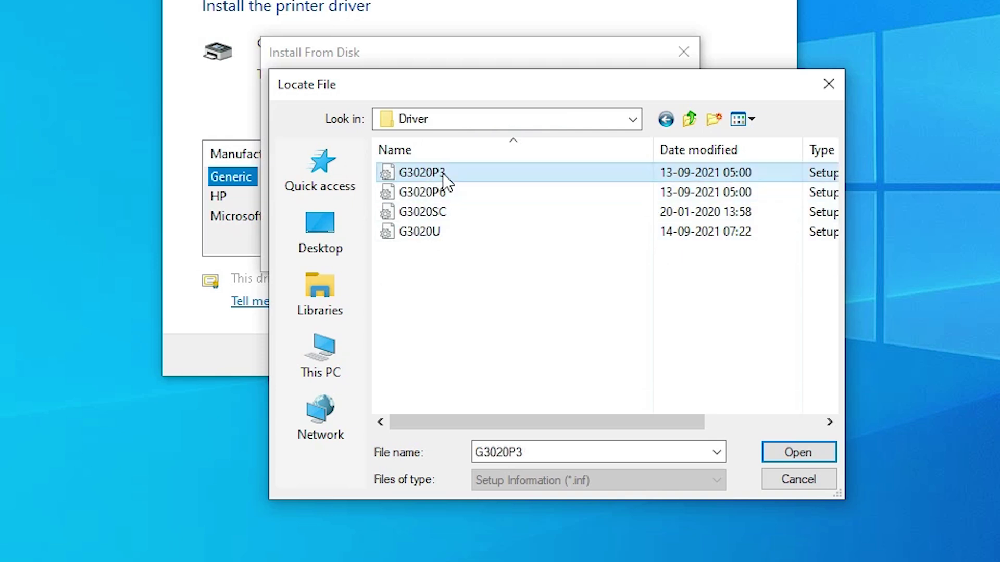
{"action": "left_click", "coordinate": [431, 213]}
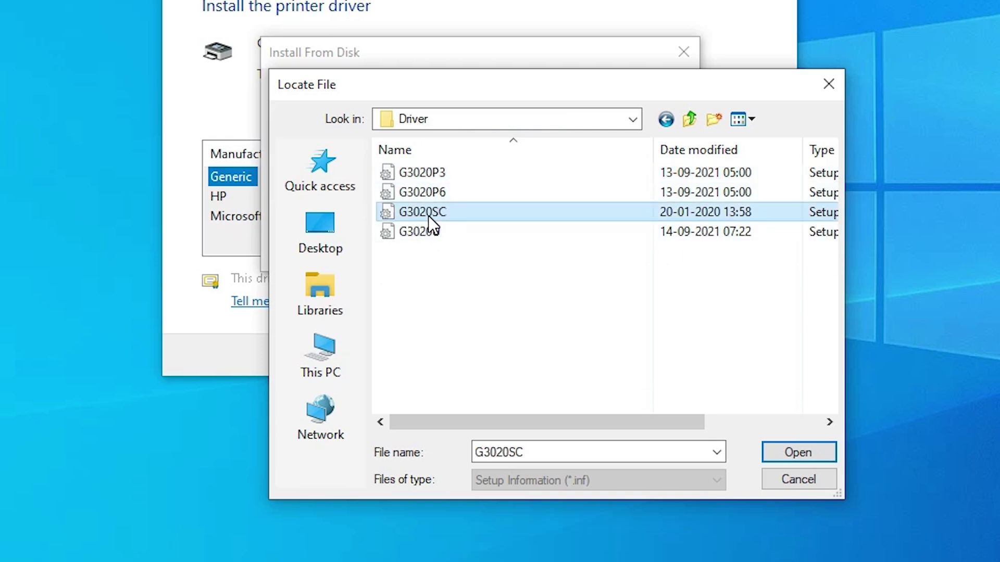
{"action": "left_click", "coordinate": [426, 196]}
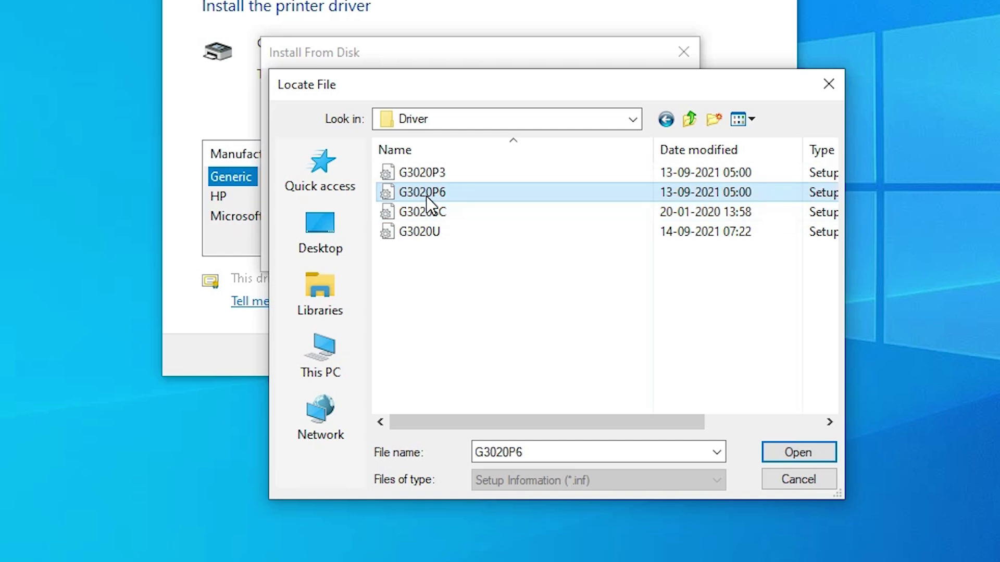
{"action": "left_click", "coordinate": [443, 173]}
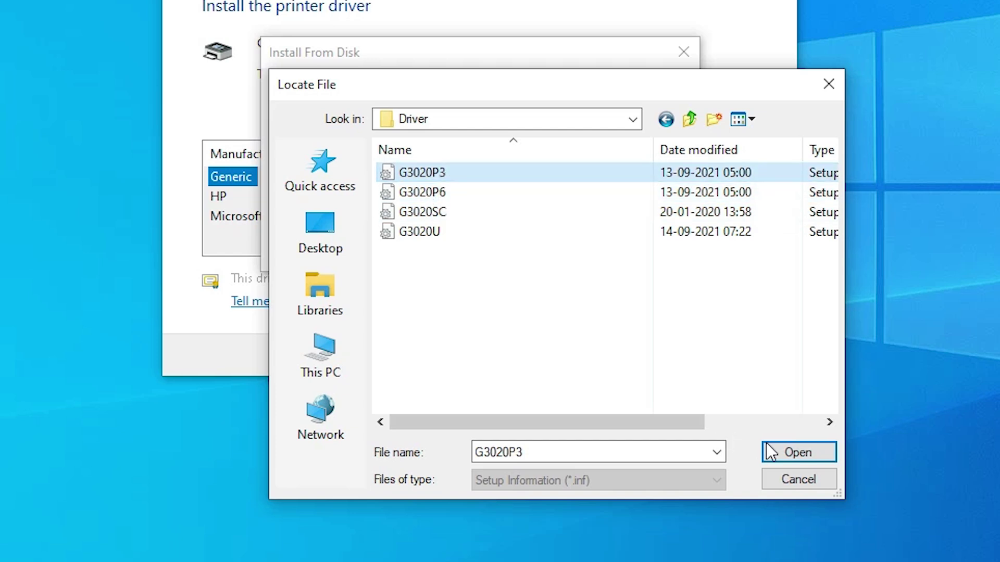
{"action": "left_click", "coordinate": [802, 451]}
Confirm the disk source and select the Canon G3020 series driver
{"action": "left_click", "coordinate": [664, 214]}
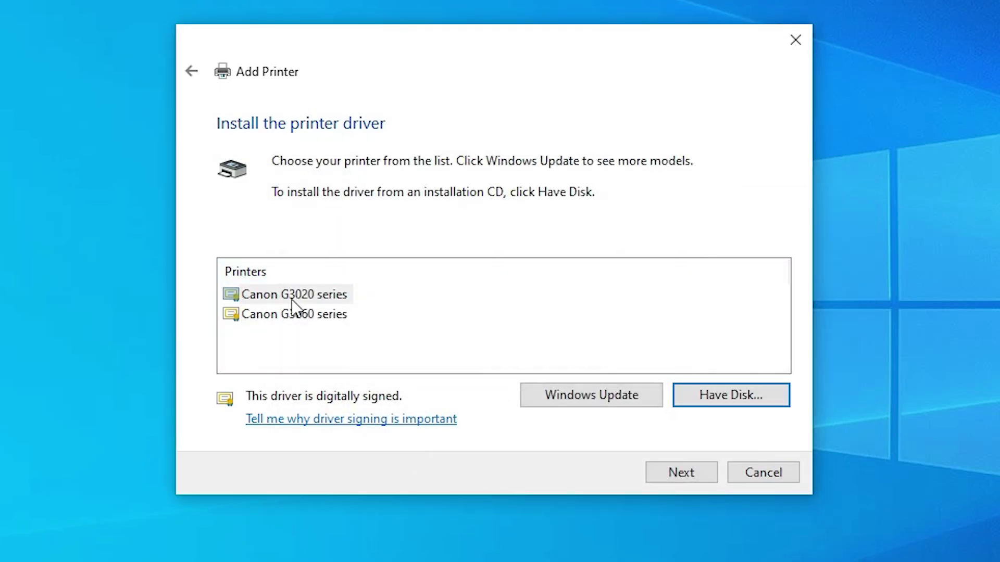
{"action": "left_click", "coordinate": [323, 299]}
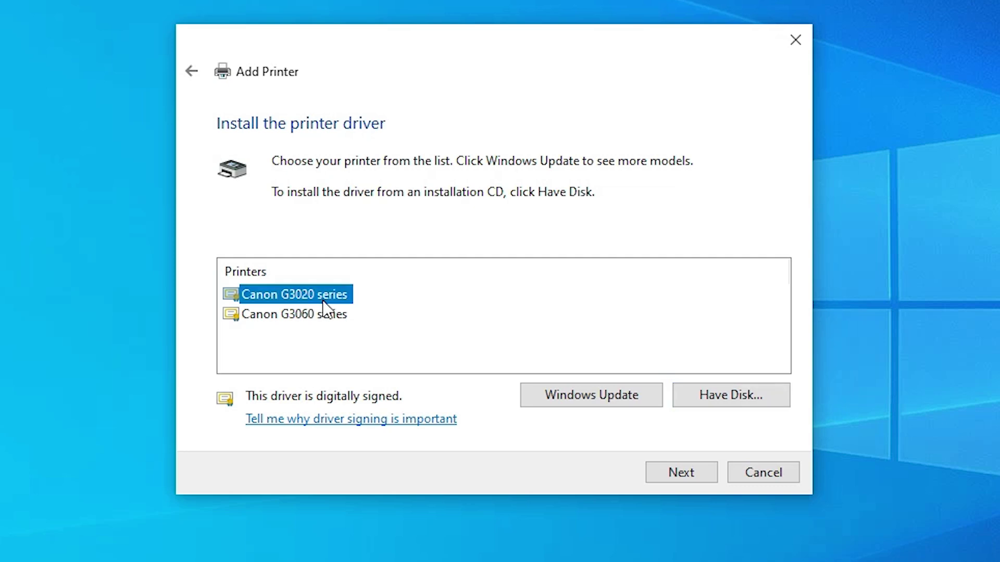
{"action": "left_click", "coordinate": [690, 472]}
Name the printer 'Canon G3020', install it, and leave it unshared
{"action": "key", "text": "End"}
{"action": "key", "text": "ctrl+shift+Left"}
{"action": "key", "text": "BackSpace"}
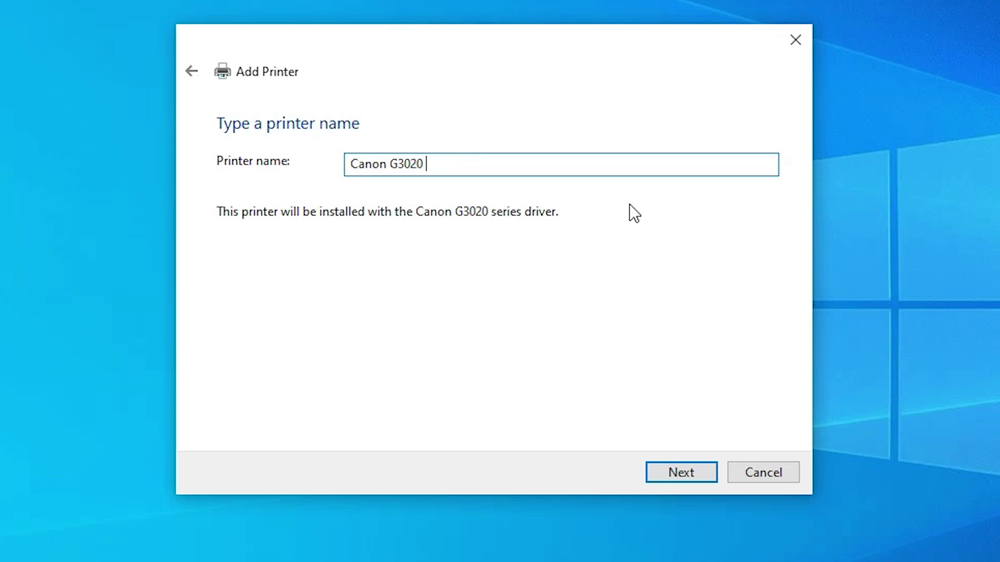
{"action": "left_click", "coordinate": [697, 477]}
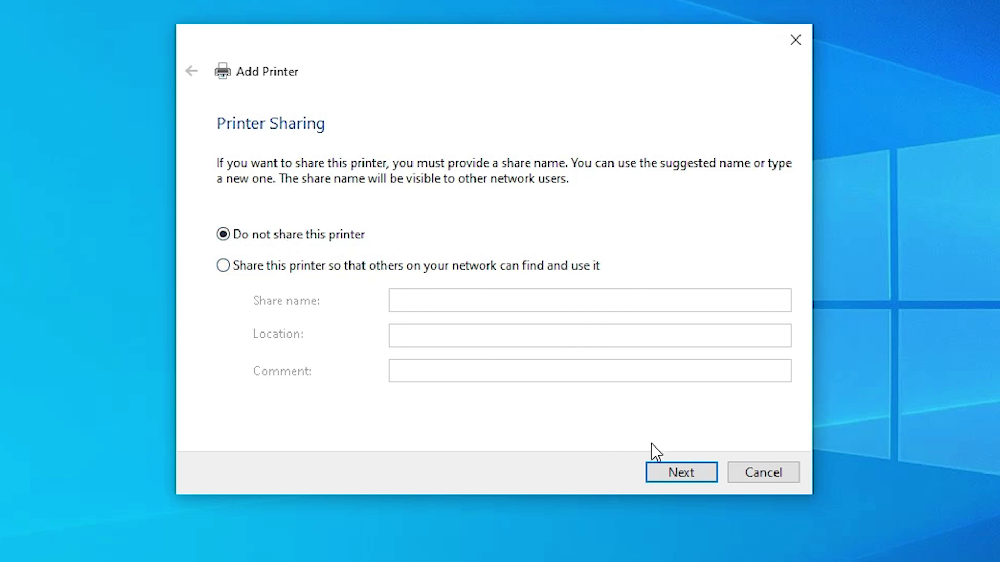
{"action": "left_click", "coordinate": [711, 475]}
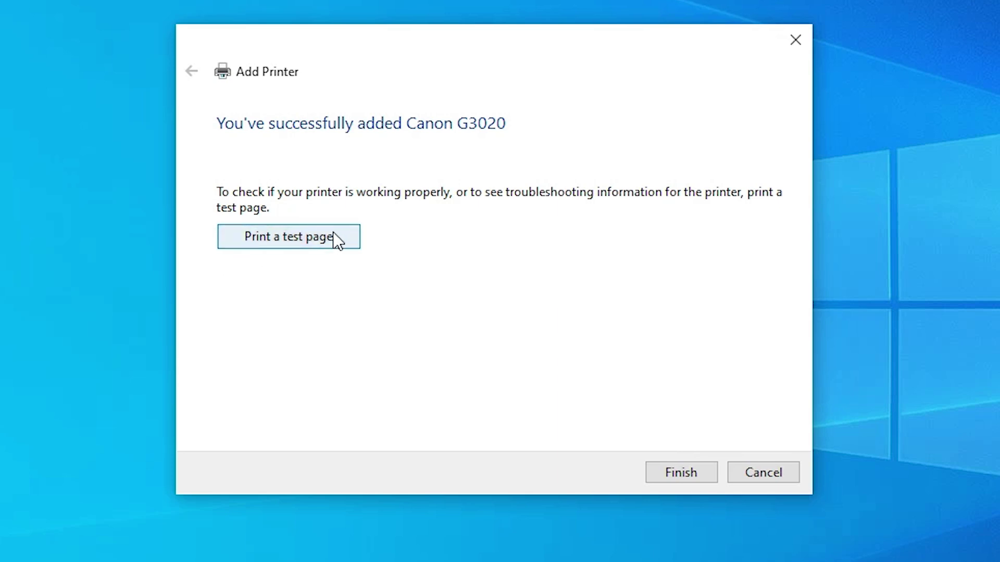
Finish the wizard and open Printers & scanners via a 'pr' search to check for Canon G3020
{"action": "left_click", "coordinate": [692, 480]}
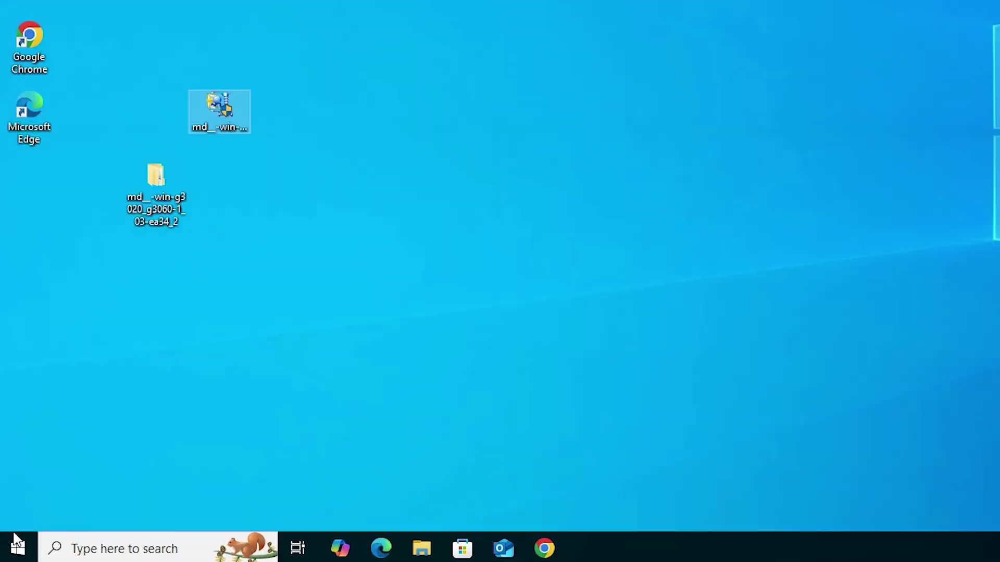
{"action": "left_click", "coordinate": [20, 551]}
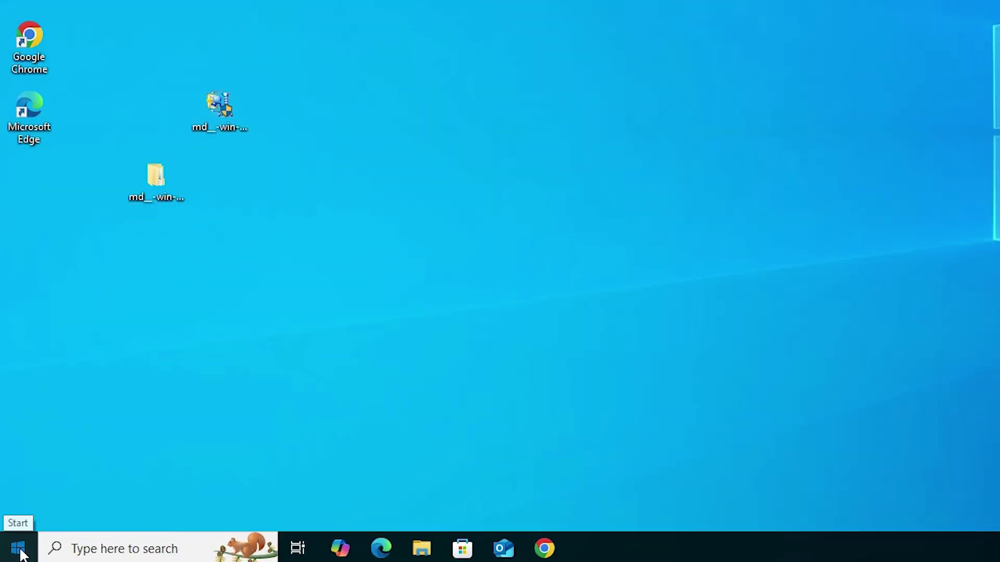
{"action": "type", "text": "pr"}
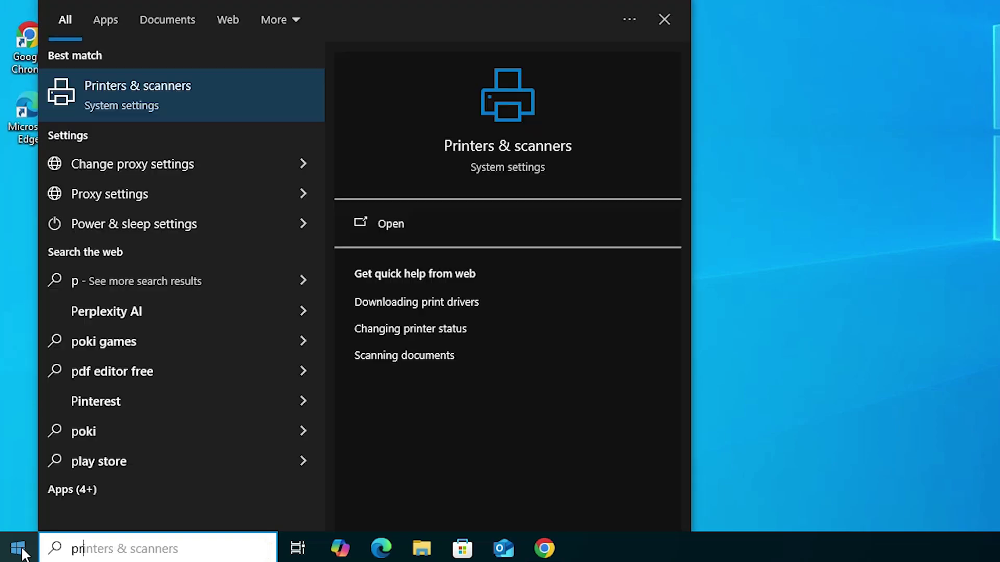
{"action": "left_click", "coordinate": [184, 98]}
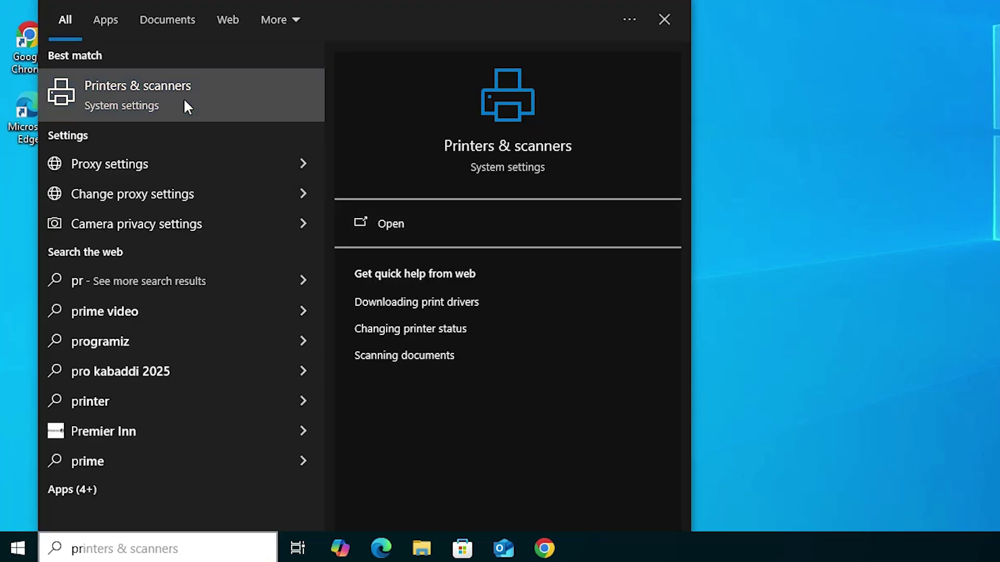